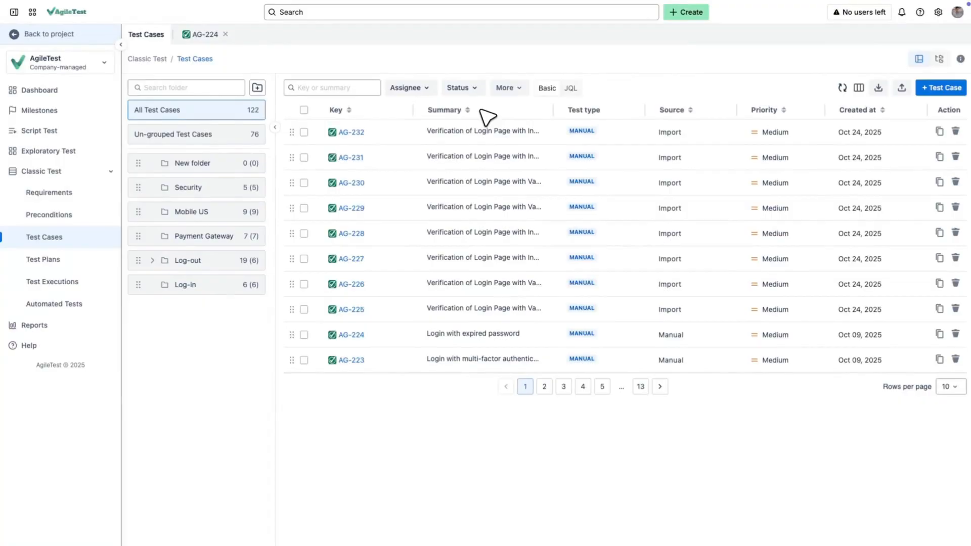
Move the test cases AG-232, AG-231, AG-230 and AG-229 into the Log-in folder
{"action": "left_click", "coordinate": [304, 132]}
{"action": "left_click", "coordinate": [303, 157]}
{"action": "left_click", "coordinate": [304, 183]}
{"action": "left_click", "coordinate": [303, 208]}
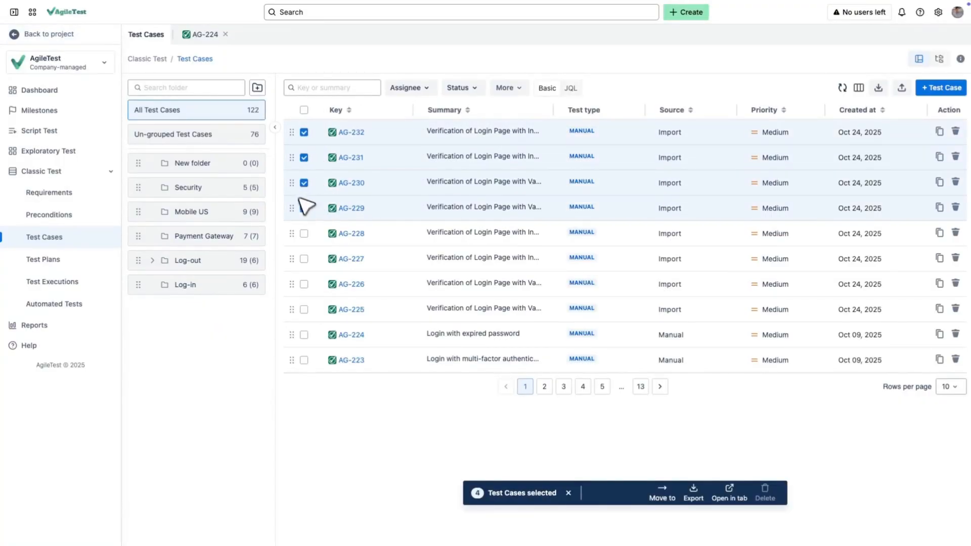
{"action": "left_click_drag", "start_coordinate": [292, 181], "coordinate": [210, 285]}
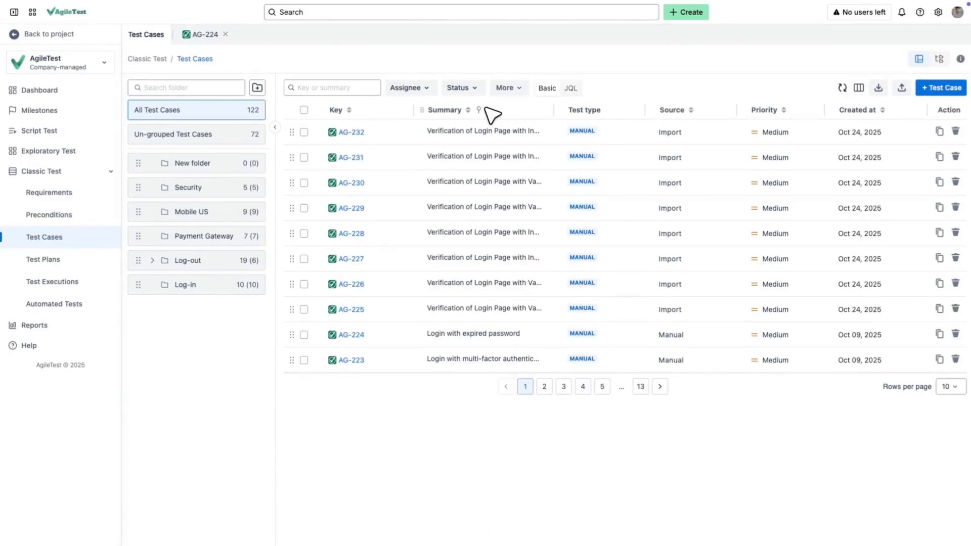
Add all test cases from the Log-in folder to the test plan Plan 01 (AG-219)
{"action": "left_click", "coordinate": [86, 261]}
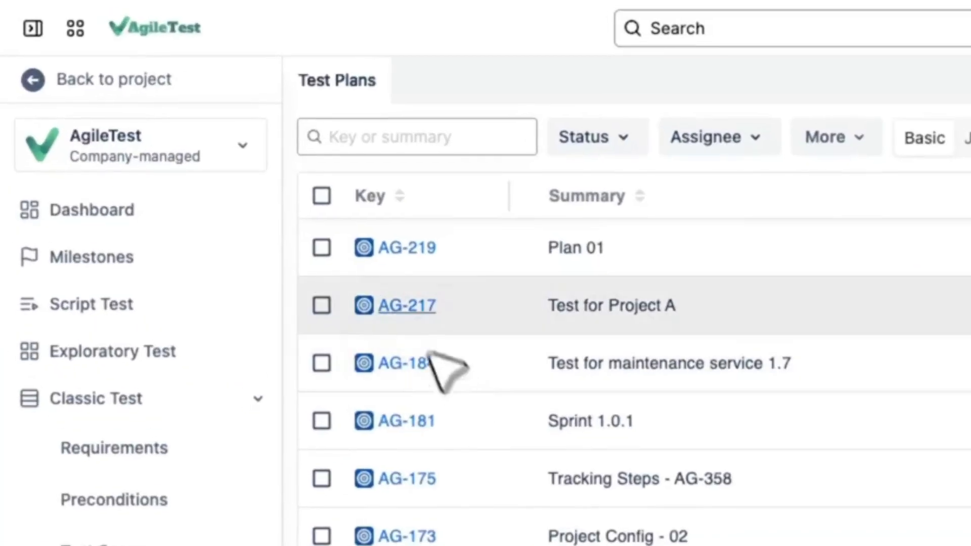
{"action": "left_click", "coordinate": [406, 249]}
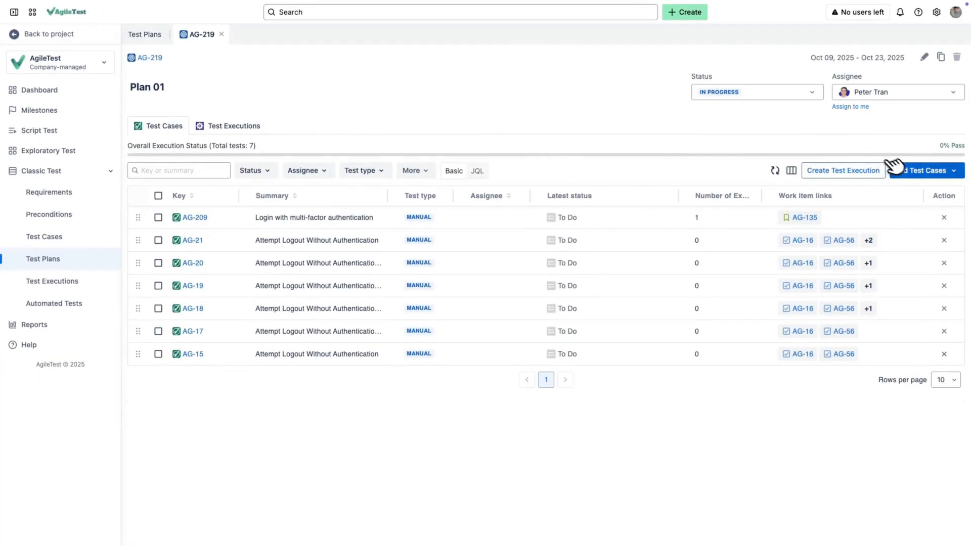
{"action": "left_click", "coordinate": [913, 171]}
{"action": "left_click", "coordinate": [923, 210]}
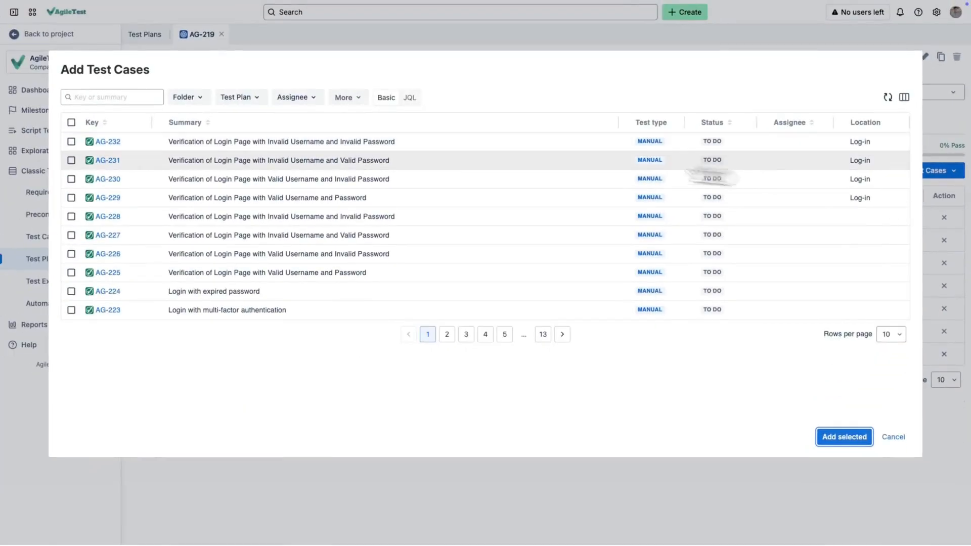
{"action": "left_click", "coordinate": [183, 97]}
{"action": "left_click", "coordinate": [158, 213]}
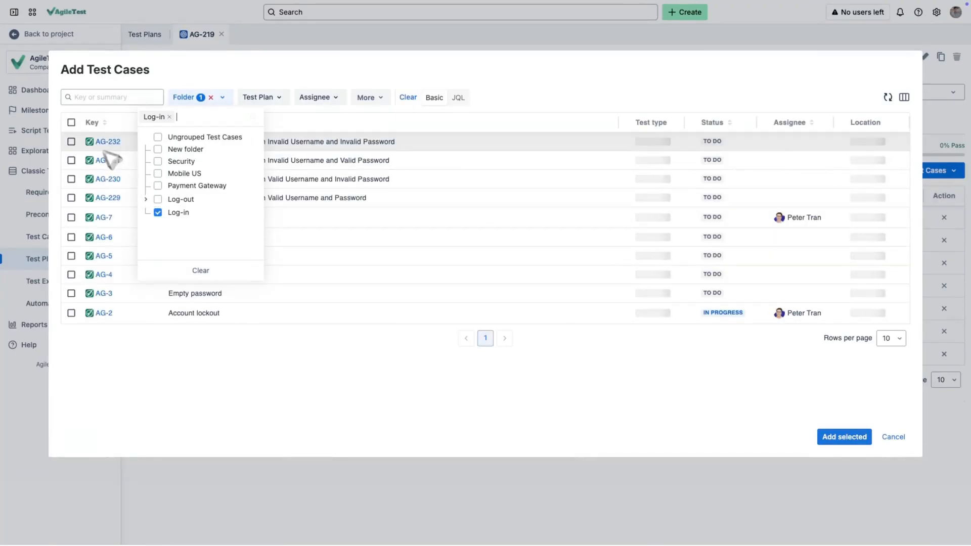
{"action": "left_click", "coordinate": [71, 122]}
{"action": "left_click", "coordinate": [844, 437]}
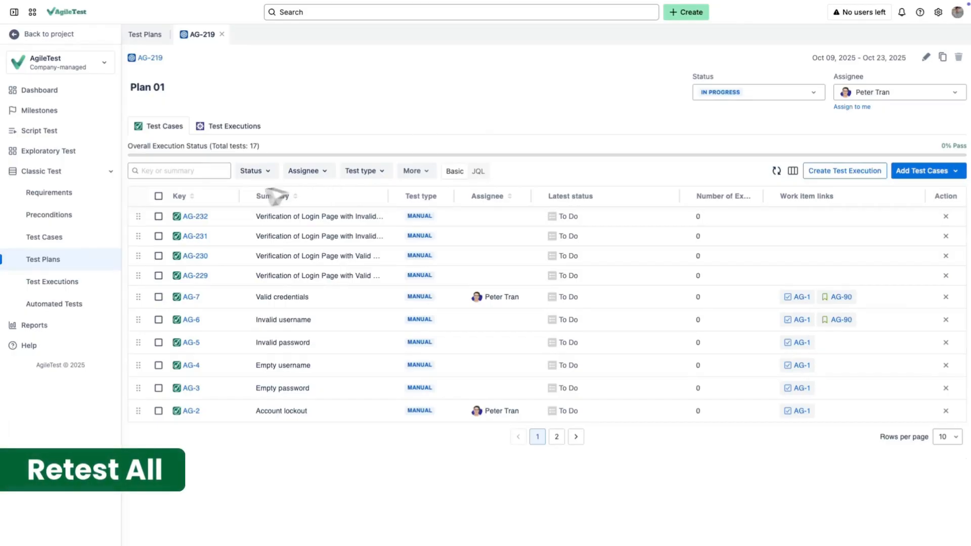
Create a planned execution covering all test cases of Plan 01, with Execute now enabled
{"action": "left_click", "coordinate": [158, 196]}
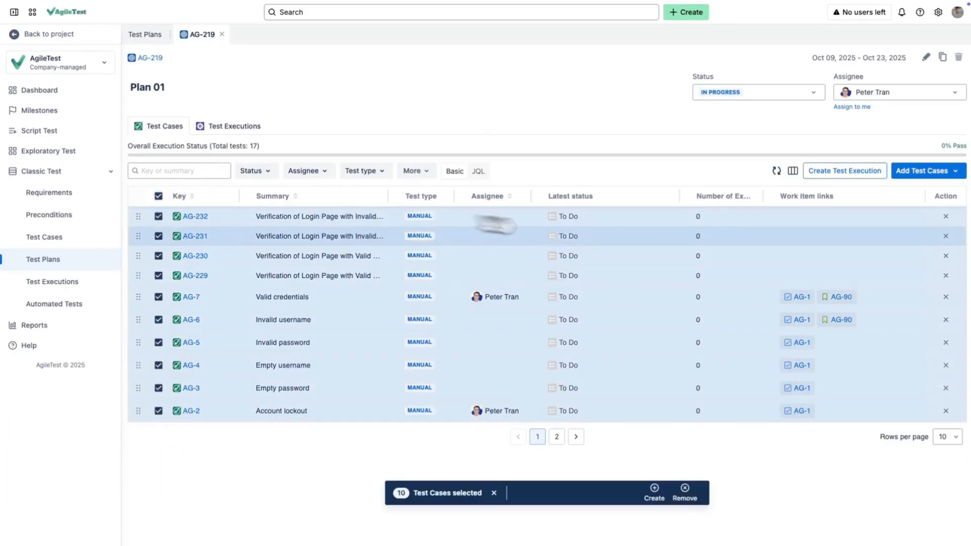
{"action": "left_click", "coordinate": [841, 170]}
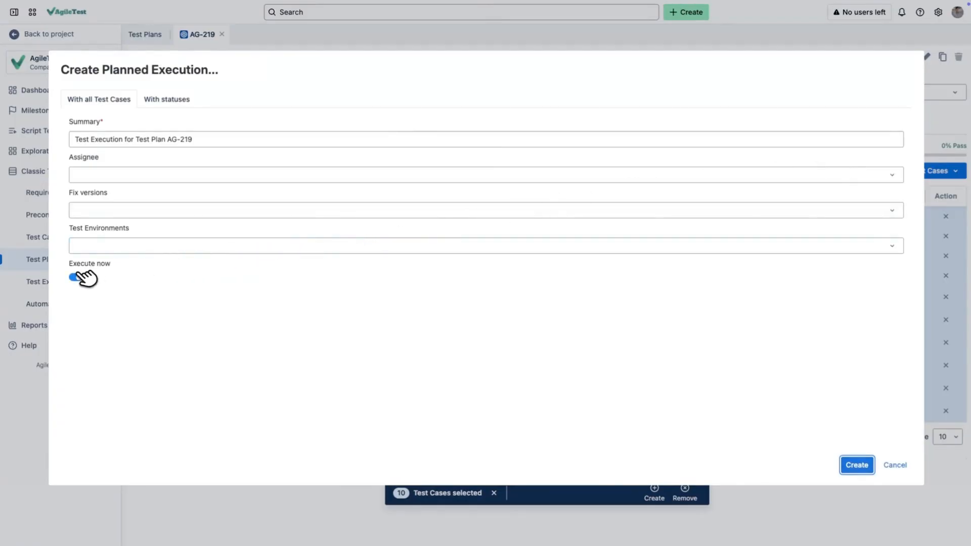
{"action": "left_click", "coordinate": [856, 465]}
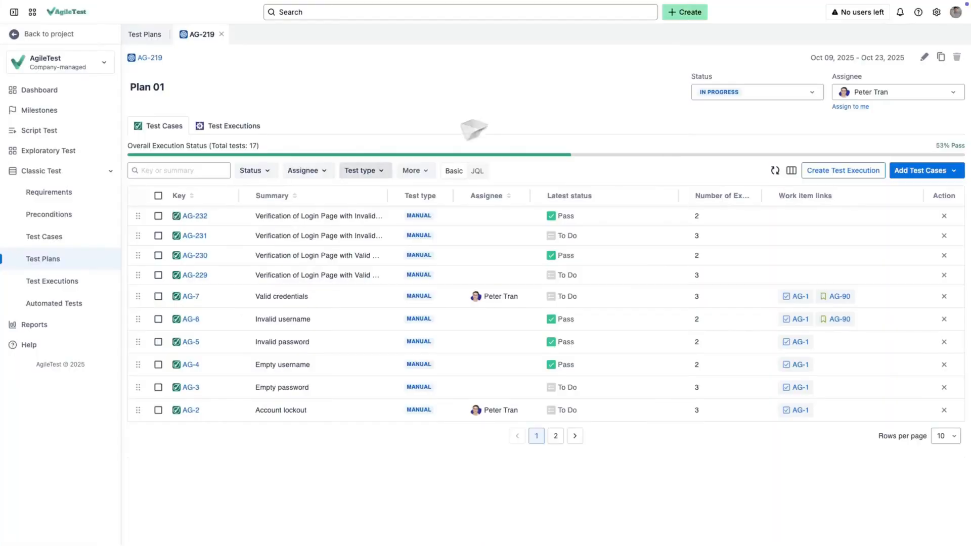
Create a planned execution from only the test cases AG-232, AG-231, AG-230 and AG-229, with Execute now enabled
{"action": "left_click", "coordinate": [158, 216]}
{"action": "left_click", "coordinate": [158, 236]}
{"action": "left_click", "coordinate": [158, 255]}
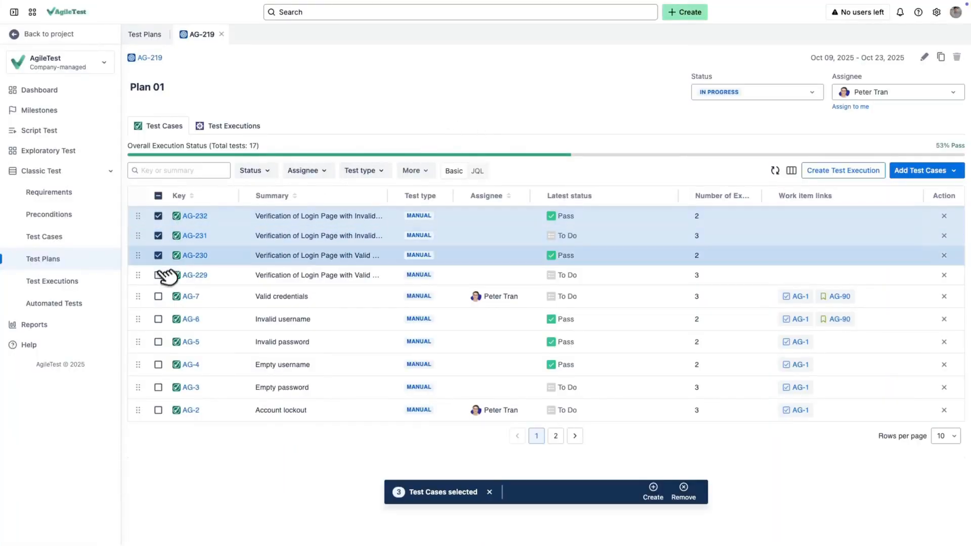
{"action": "left_click", "coordinate": [158, 275]}
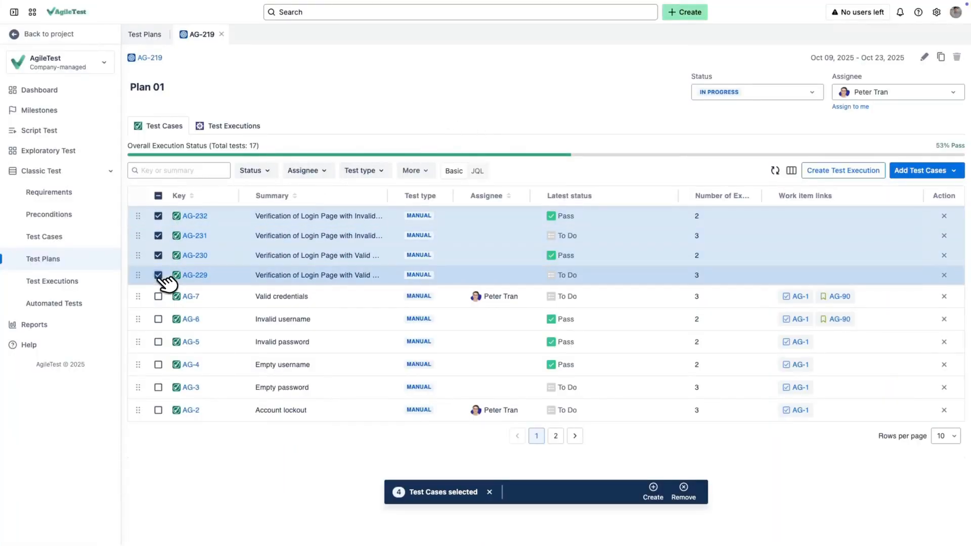
{"action": "left_click", "coordinate": [653, 493]}
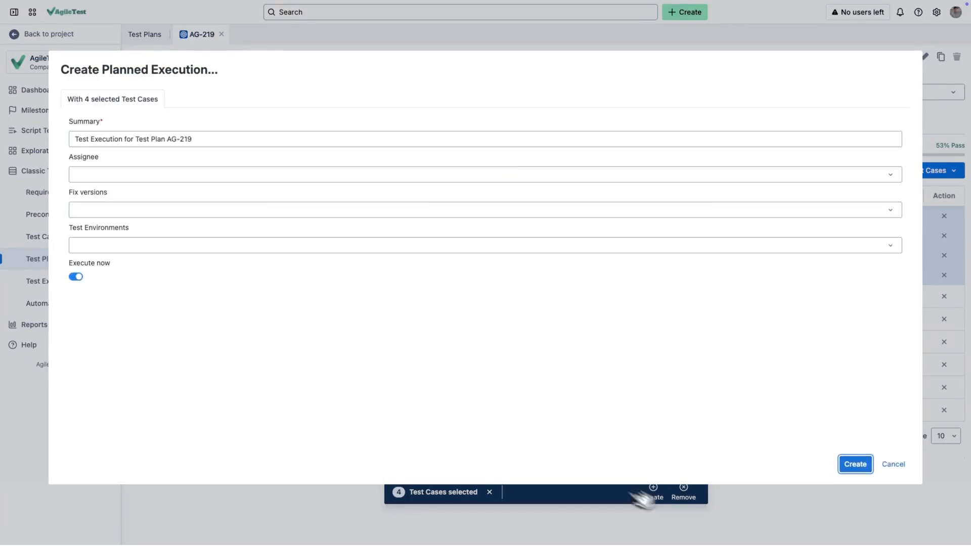
{"action": "left_click", "coordinate": [855, 464]}
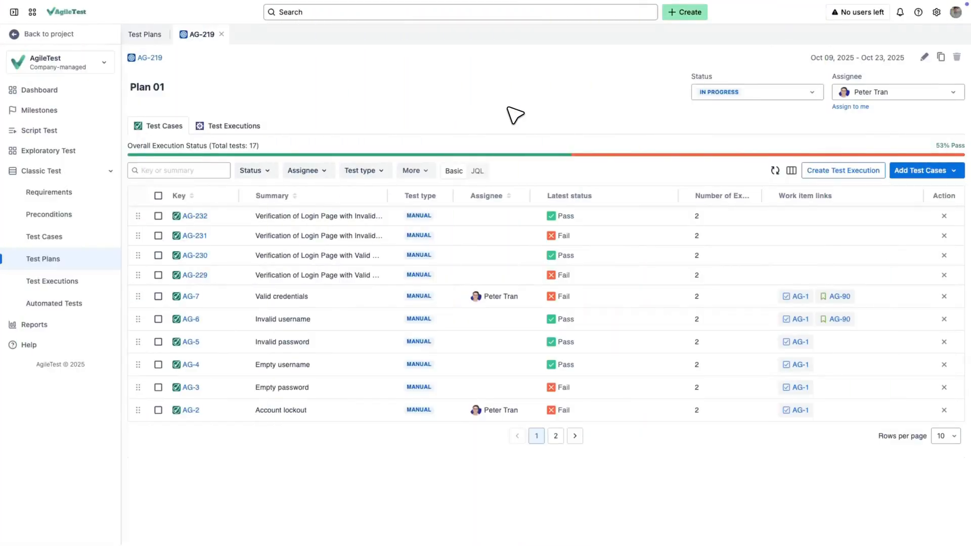
Create a planned execution for the plan's test cases with the Fail status, with Execute now enabled
{"action": "left_click", "coordinate": [824, 171]}
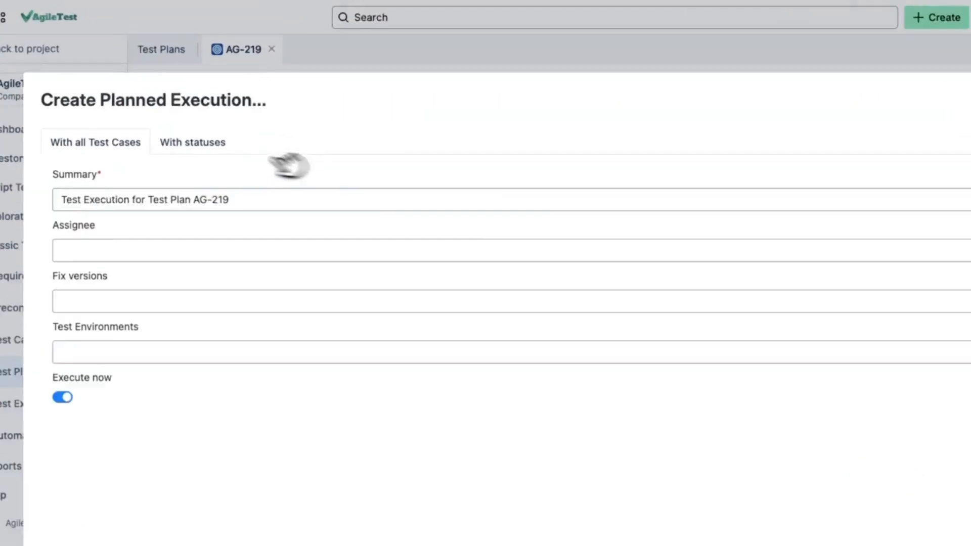
{"action": "left_click", "coordinate": [175, 103]}
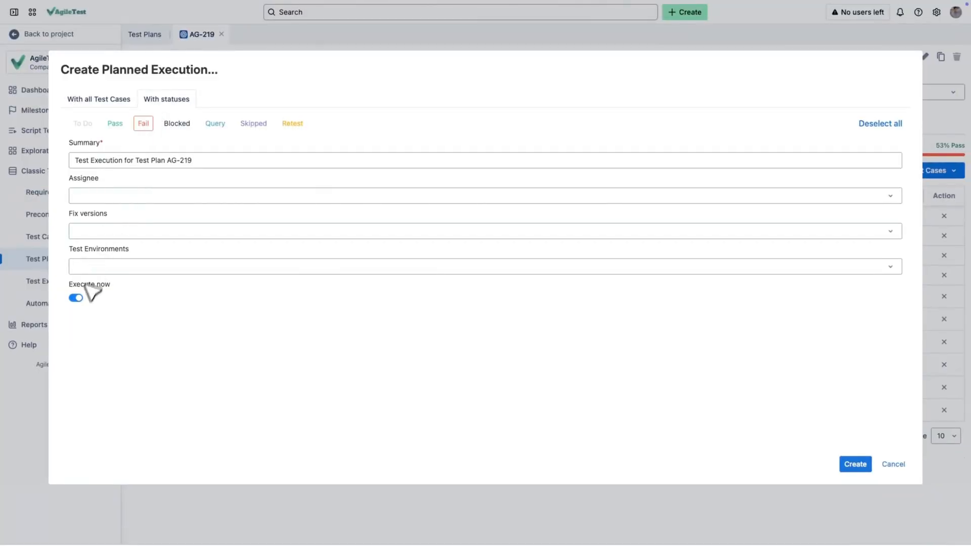
{"action": "left_click", "coordinate": [854, 464]}
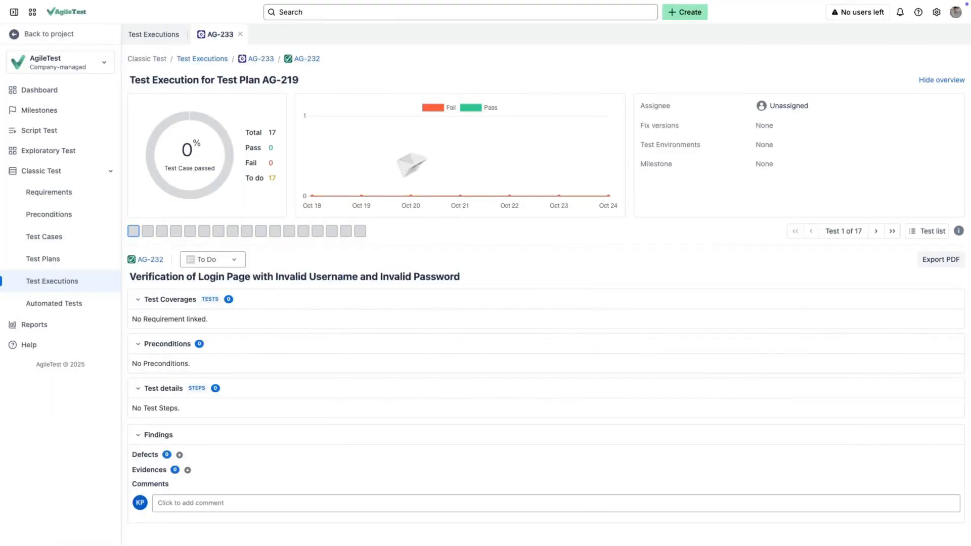
In test execution AG-233, set the status of AG-232 to Pass, AG-231 to Fail and AG-230 to Query
{"action": "left_click", "coordinate": [207, 259]}
{"action": "left_click", "coordinate": [211, 297]}
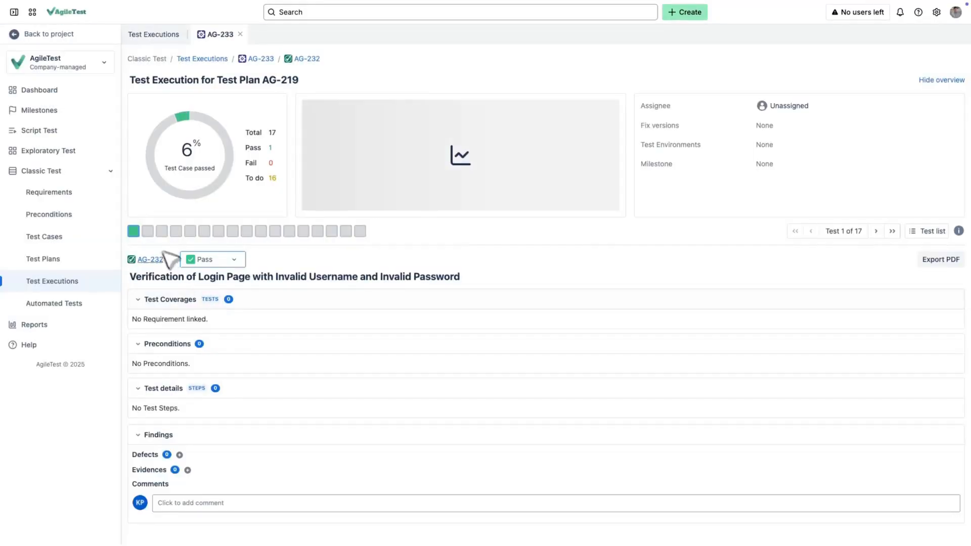
{"action": "left_click", "coordinate": [148, 231]}
{"action": "left_click", "coordinate": [207, 260]}
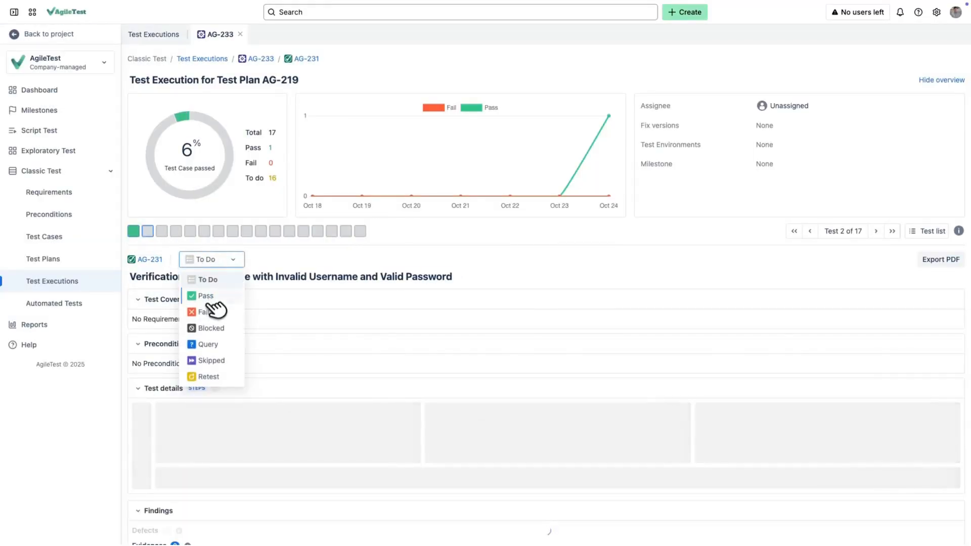
{"action": "left_click", "coordinate": [216, 309]}
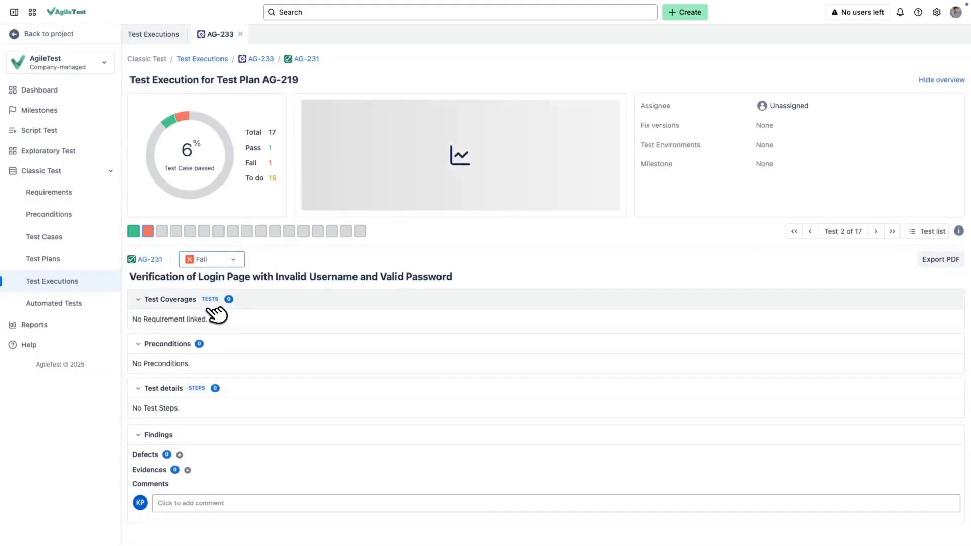
{"action": "left_click", "coordinate": [167, 233]}
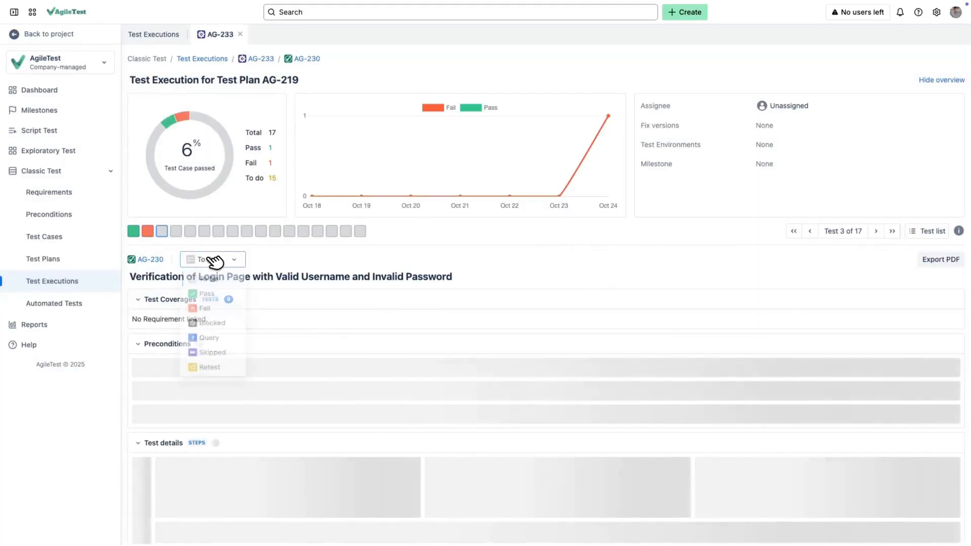
{"action": "left_click", "coordinate": [211, 260]}
{"action": "left_click", "coordinate": [218, 343]}
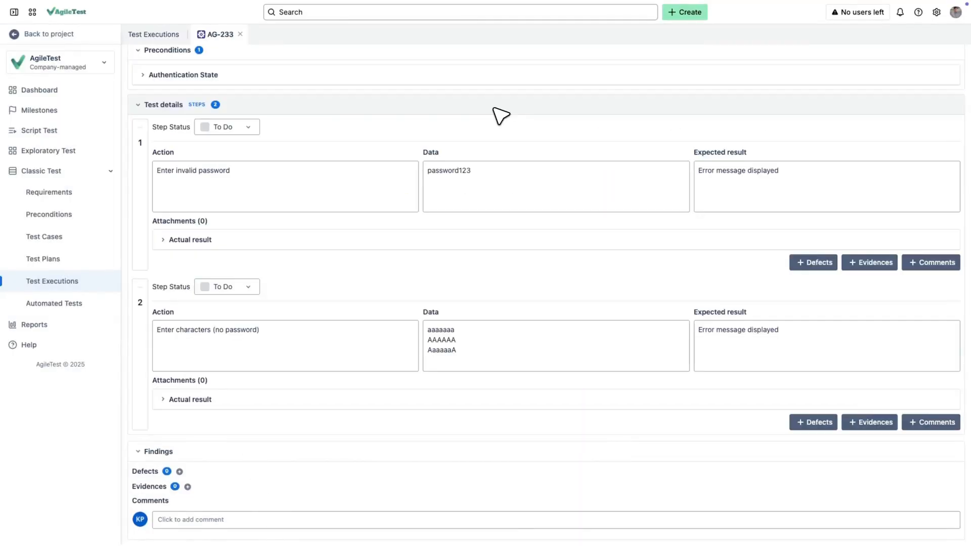
Set the step status of test step 1 to Pass and of test step 2 to Fail
{"action": "left_click", "coordinate": [228, 127]}
{"action": "left_click", "coordinate": [222, 163]}
{"action": "left_click", "coordinate": [227, 287]}
{"action": "left_click", "coordinate": [232, 339]}
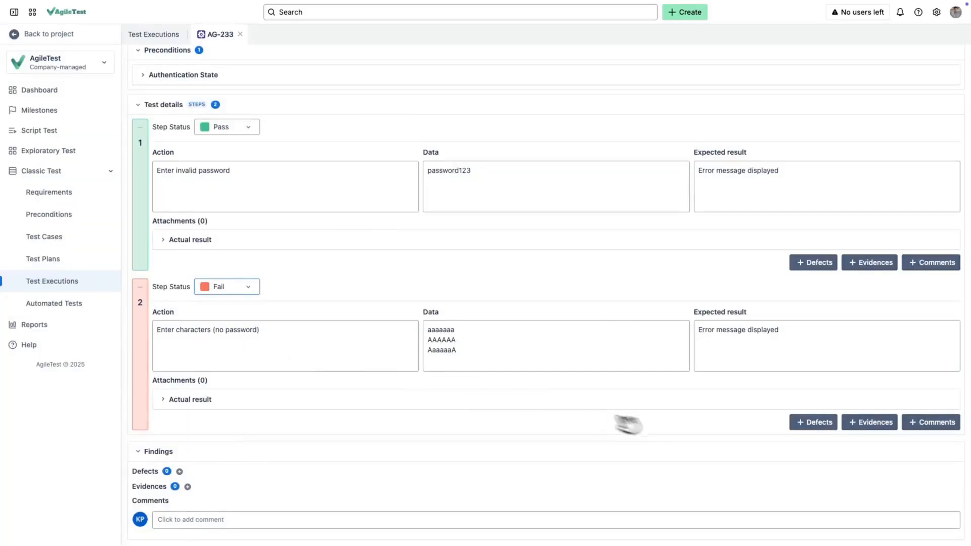
Link the first listed existing defect to the failed test step 2
{"action": "left_click", "coordinate": [809, 422]}
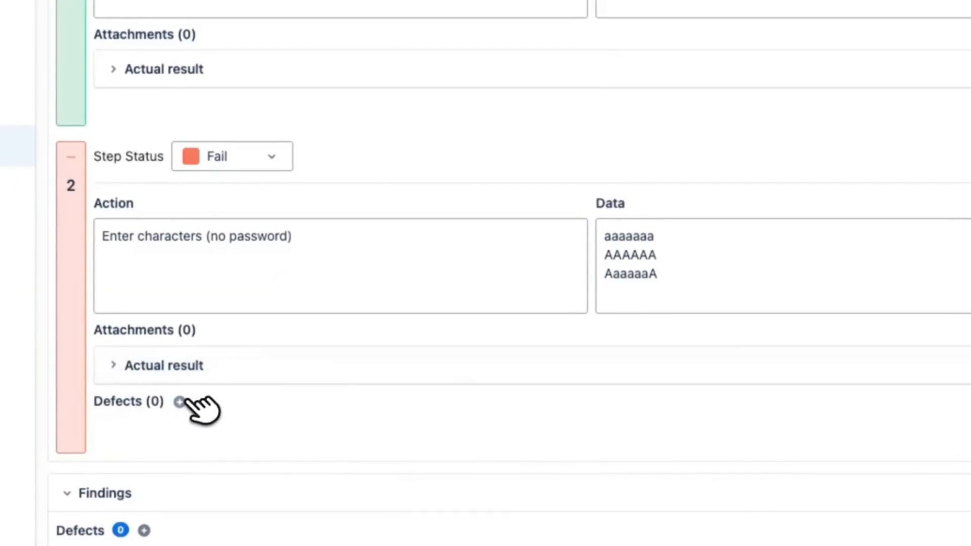
{"action": "left_click", "coordinate": [181, 402]}
{"action": "left_click", "coordinate": [244, 470]}
{"action": "left_click", "coordinate": [71, 143]}
{"action": "left_click", "coordinate": [844, 436]}
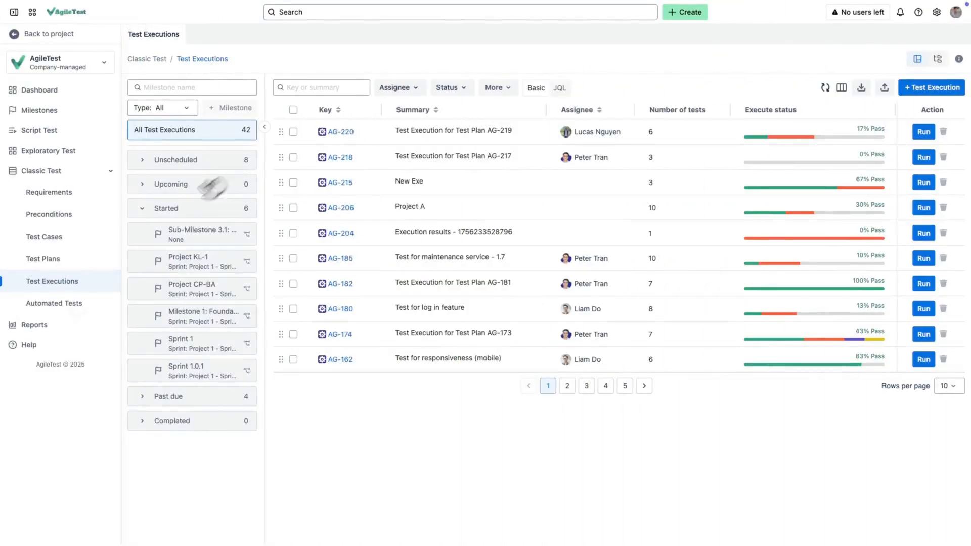
Create a new Defect Summary report and show its export formats
{"action": "left_click", "coordinate": [48, 323]}
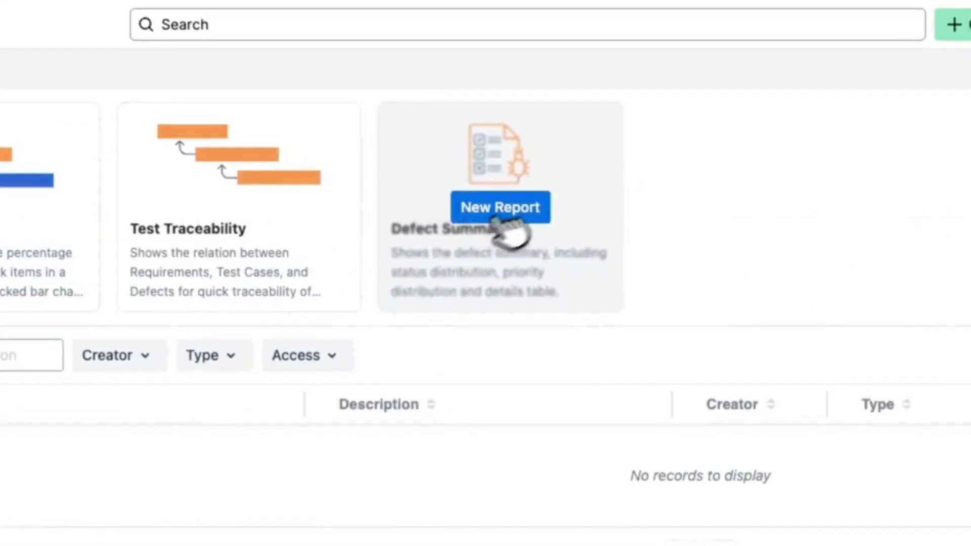
{"action": "left_click", "coordinate": [507, 209]}
{"action": "left_click", "coordinate": [536, 186]}
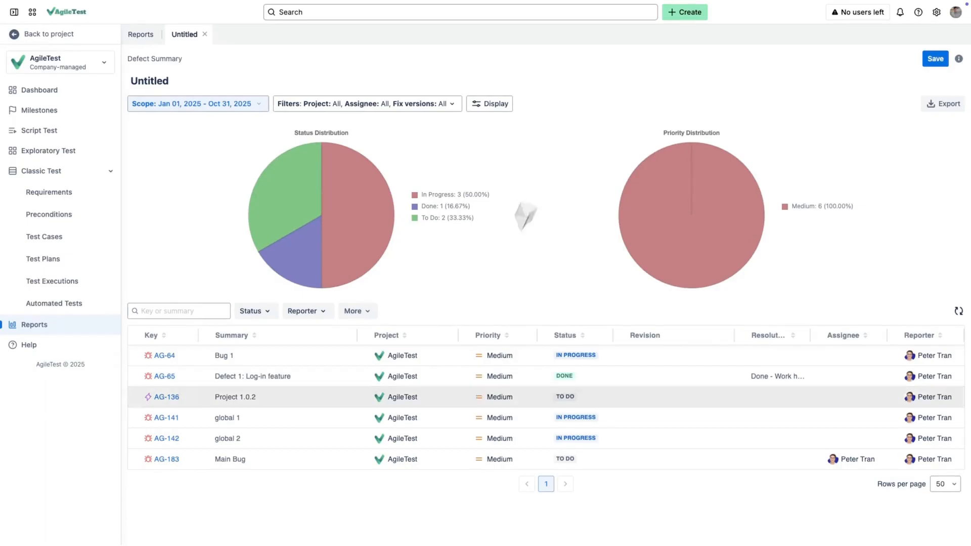
{"action": "left_click", "coordinate": [944, 104]}
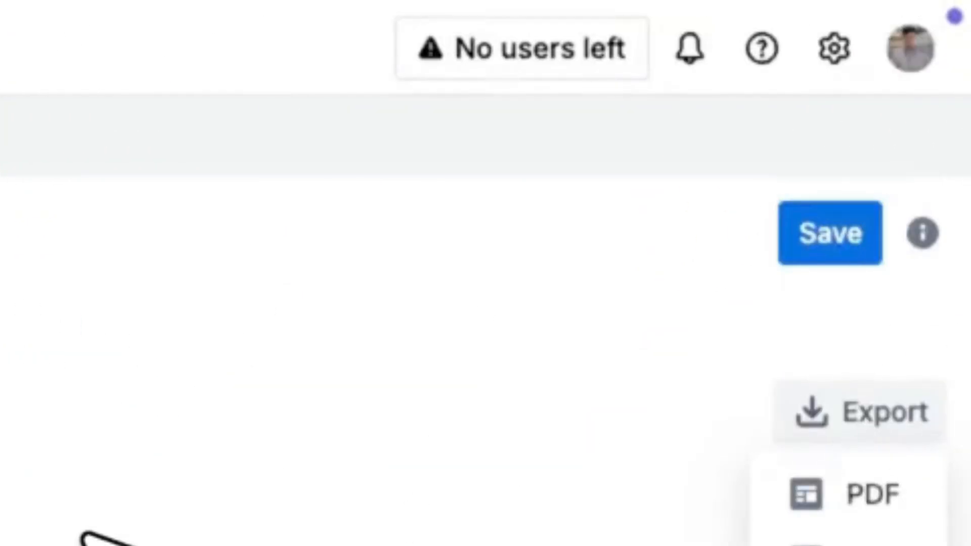
Save the report as "2025 Defect Summary" with its access set to Public
{"action": "left_click", "coordinate": [824, 227]}
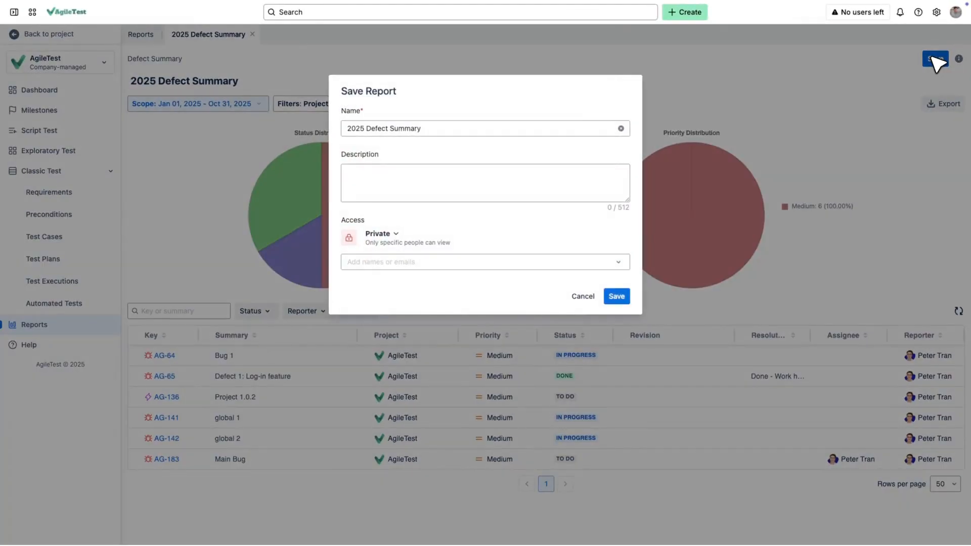
{"action": "left_click", "coordinate": [390, 235]}
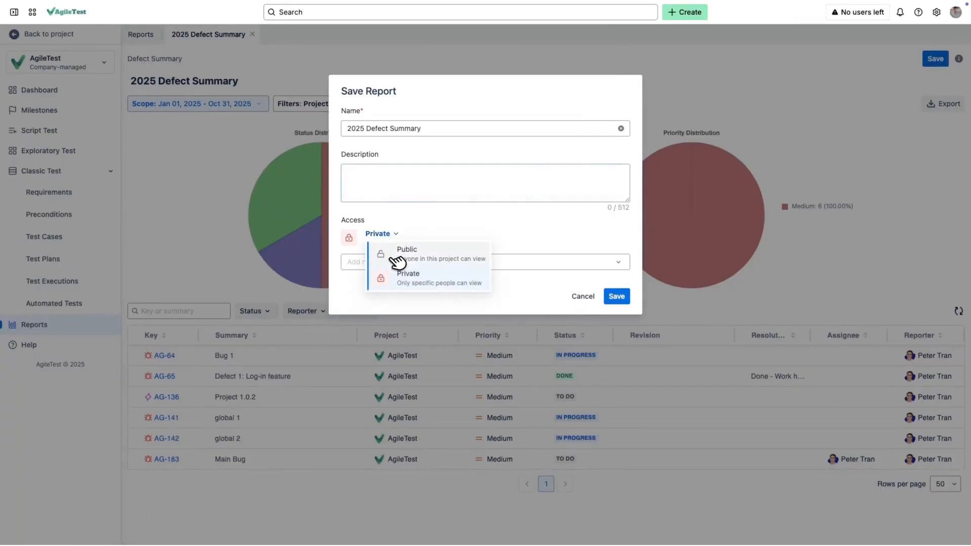
{"action": "left_click", "coordinate": [397, 251]}
{"action": "left_click", "coordinate": [622, 273]}
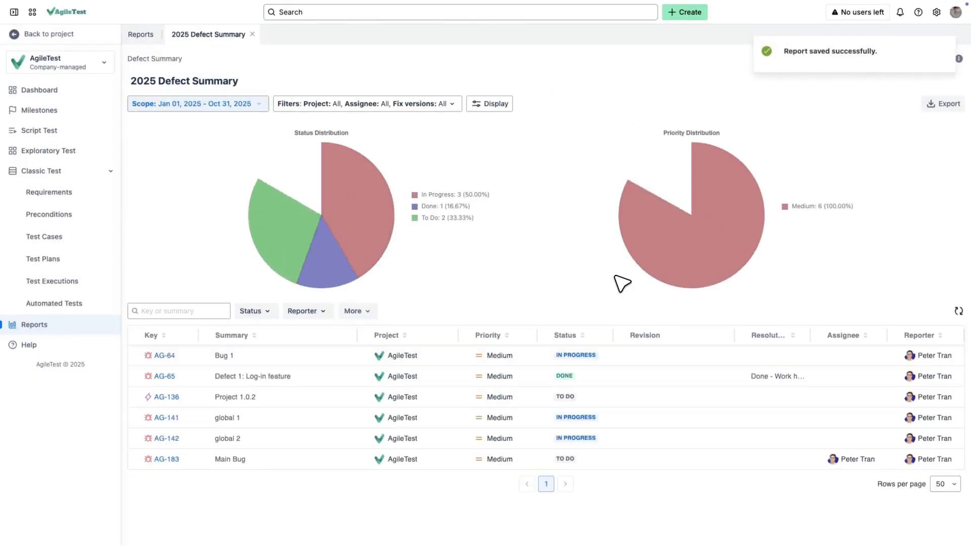
Edit the dashboard by adding a widget to its layout and configuring the widget's options
{"action": "left_click", "coordinate": [83, 89]}
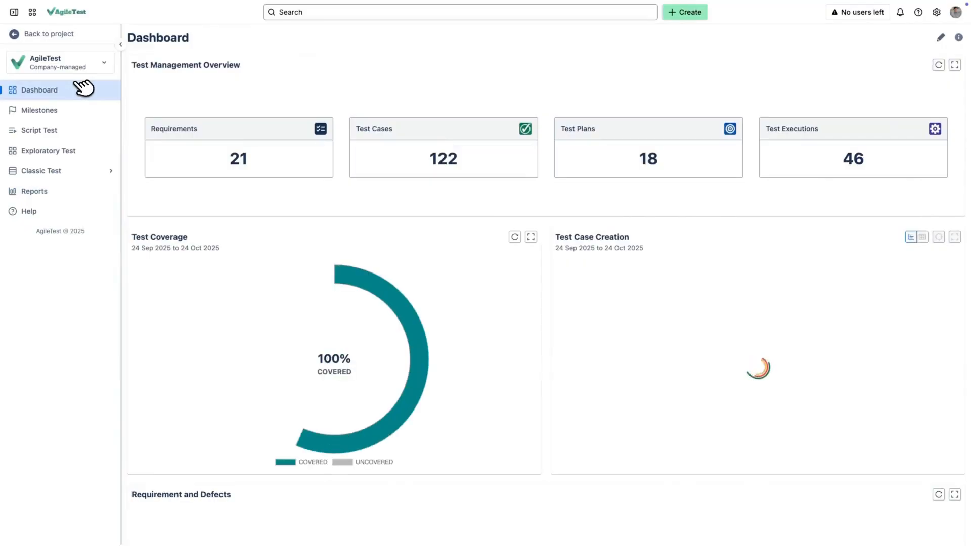
{"action": "left_click", "coordinate": [940, 37]}
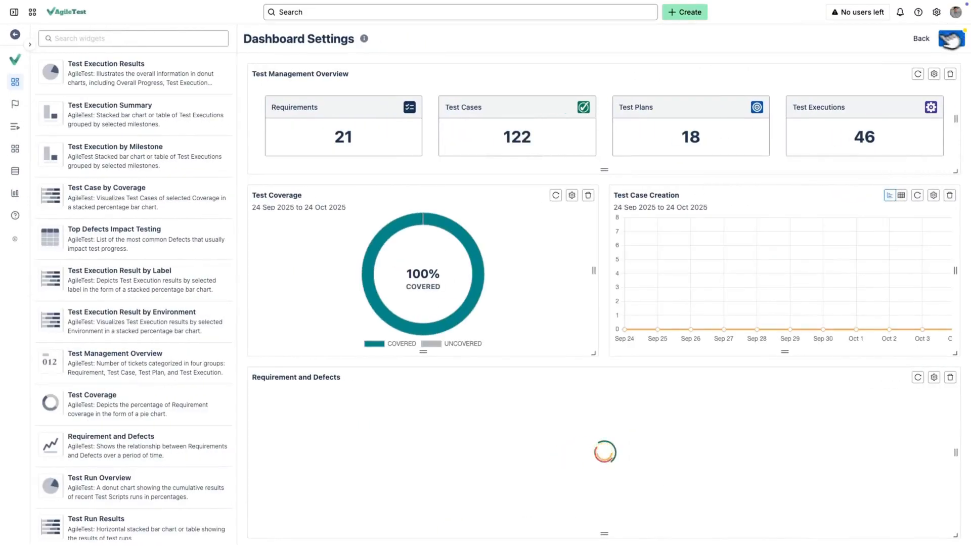
{"action": "left_click_drag", "start_coordinate": [273, 112], "coordinate": [438, 237]}
{"action": "left_click", "coordinate": [437, 187]}
{"action": "left_click", "coordinate": [426, 218]}
{"action": "left_click", "coordinate": [596, 432]}
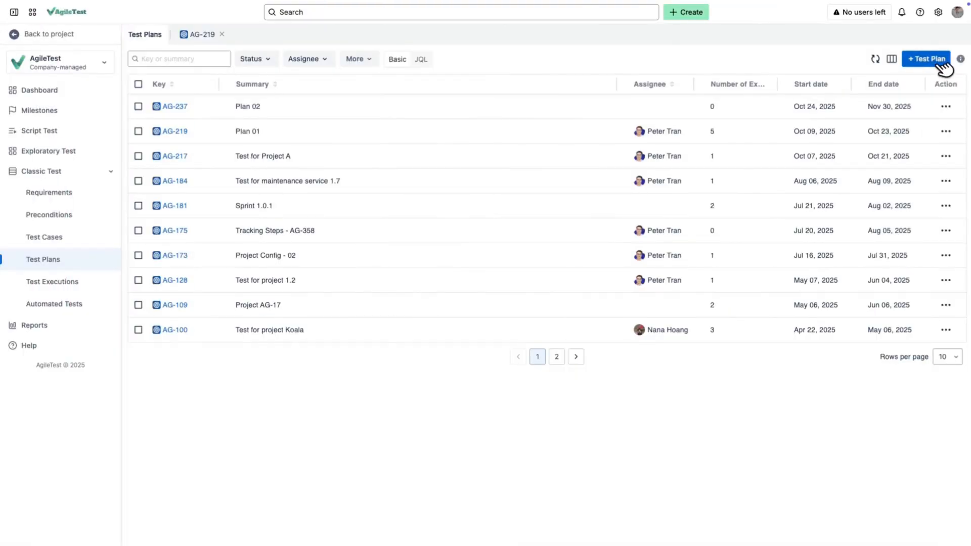
Create a test plan with the summary "Project AG-02", running from October 1 to October 31, 2025
{"action": "left_click", "coordinate": [940, 63]}
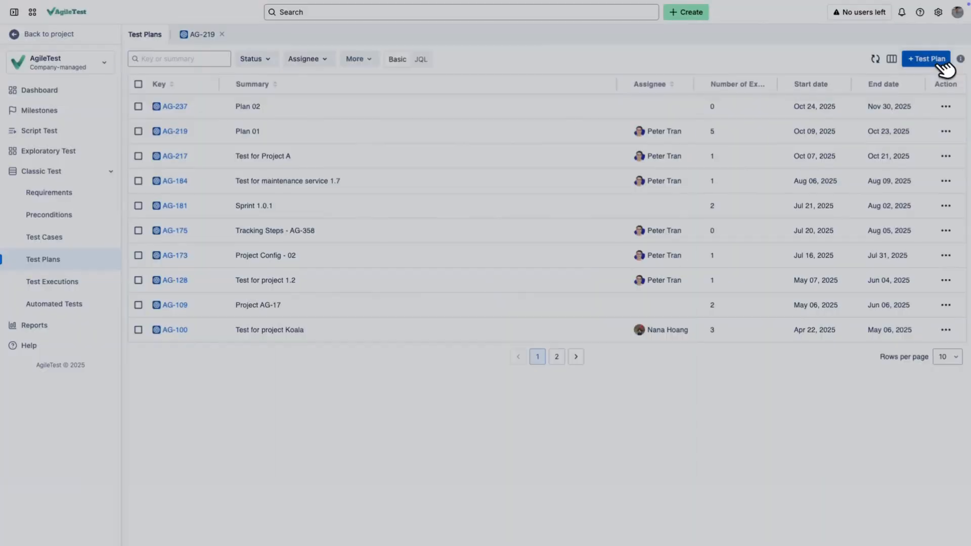
{"action": "left_click", "coordinate": [364, 218]}
{"action": "type", "text": "Project AG-02"}
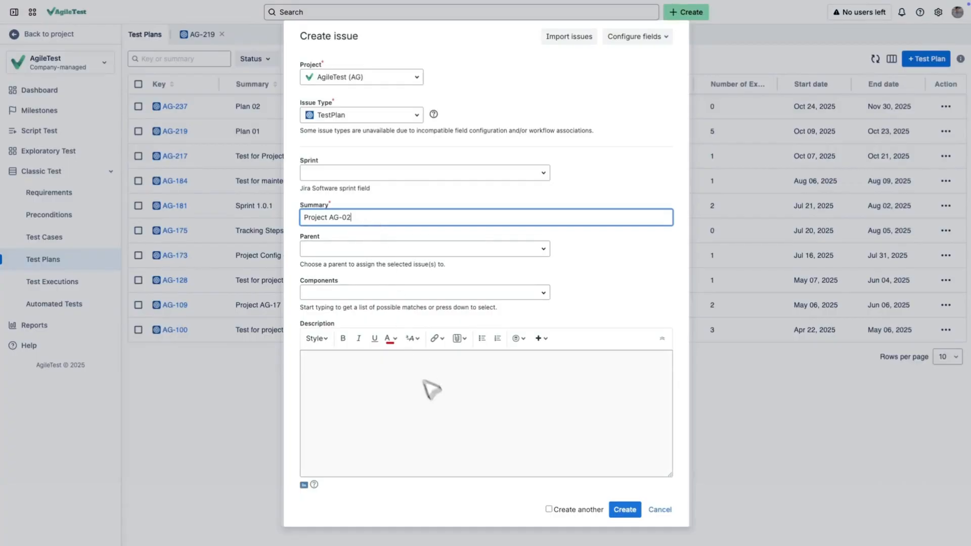
{"action": "left_click", "coordinate": [625, 509]}
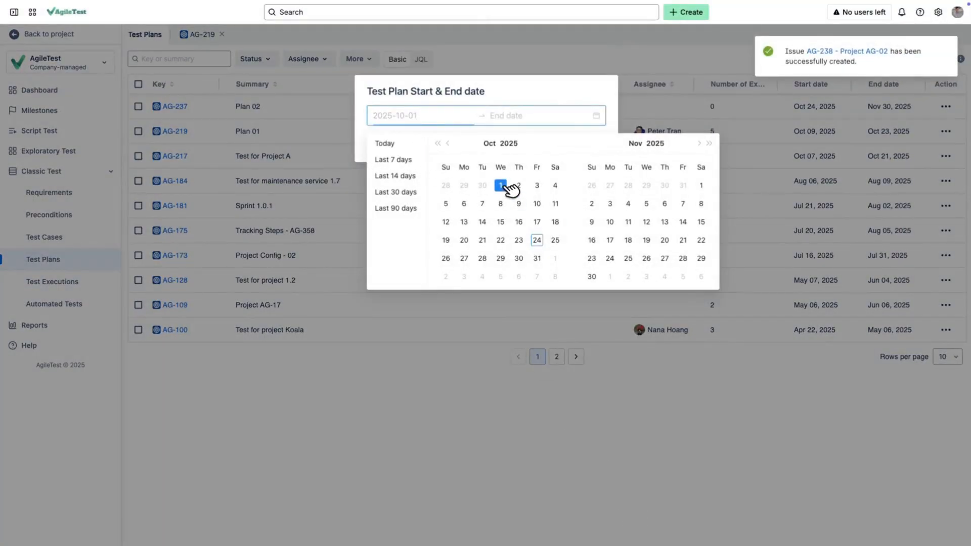
{"action": "left_click", "coordinate": [538, 259]}
{"action": "left_click", "coordinate": [590, 146]}
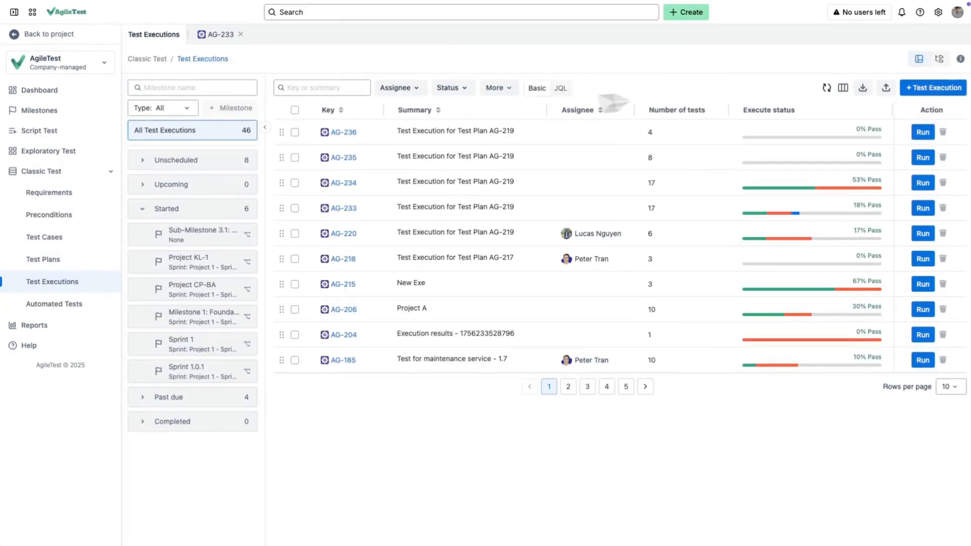
Import the JUnit report "Sample_JUnit (1).xml" as a new test execution linked to the test plan AG-238 Project AG-02
{"action": "left_click", "coordinate": [886, 89]}
{"action": "left_click", "coordinate": [393, 253]}
{"action": "left_click", "coordinate": [377, 271]}
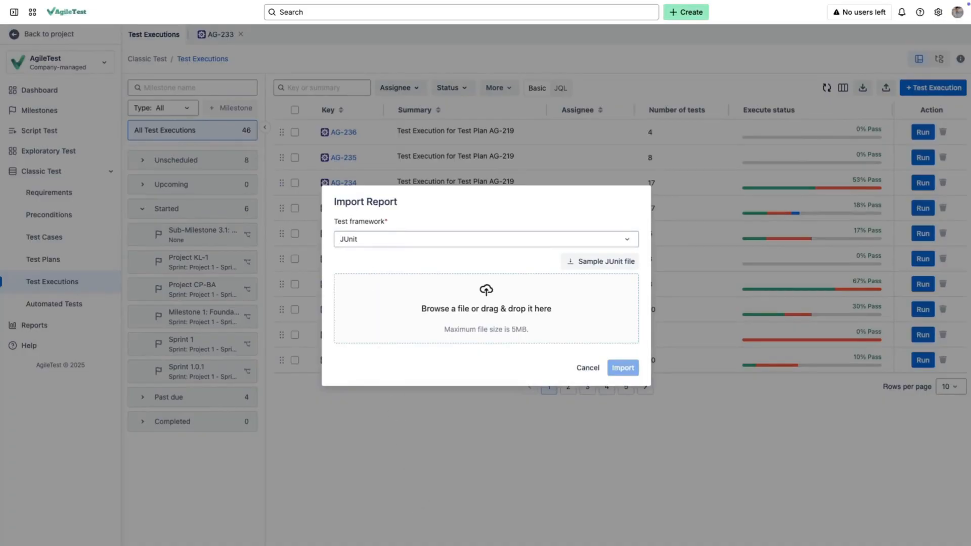
{"action": "left_click_drag", "start_coordinate": [445, 545], "coordinate": [475, 334]}
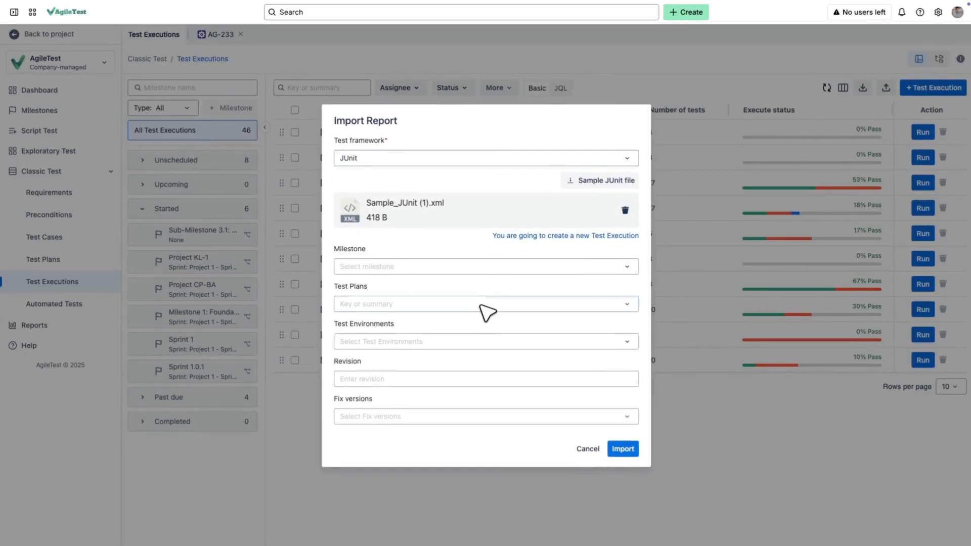
{"action": "left_click", "coordinate": [477, 306]}
{"action": "left_click", "coordinate": [461, 325]}
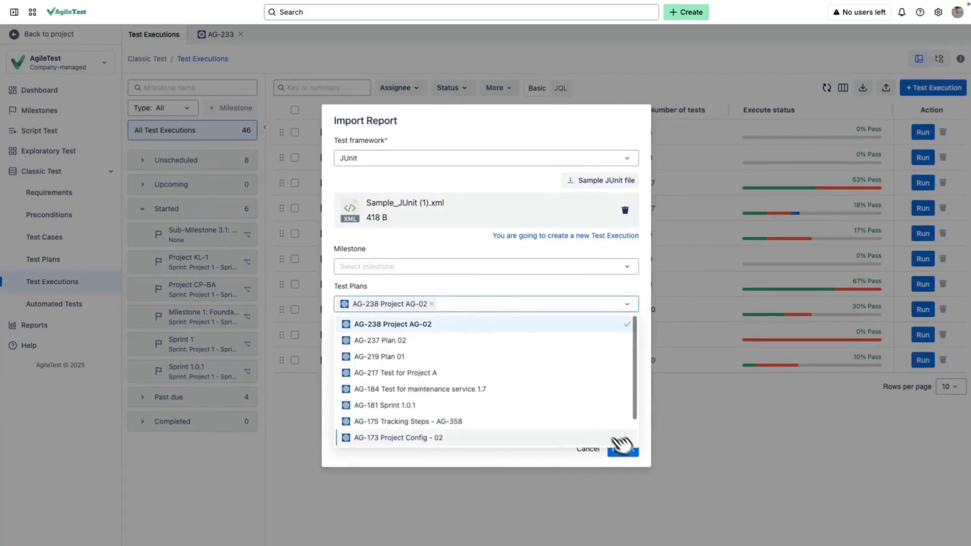
{"action": "left_click", "coordinate": [632, 452]}
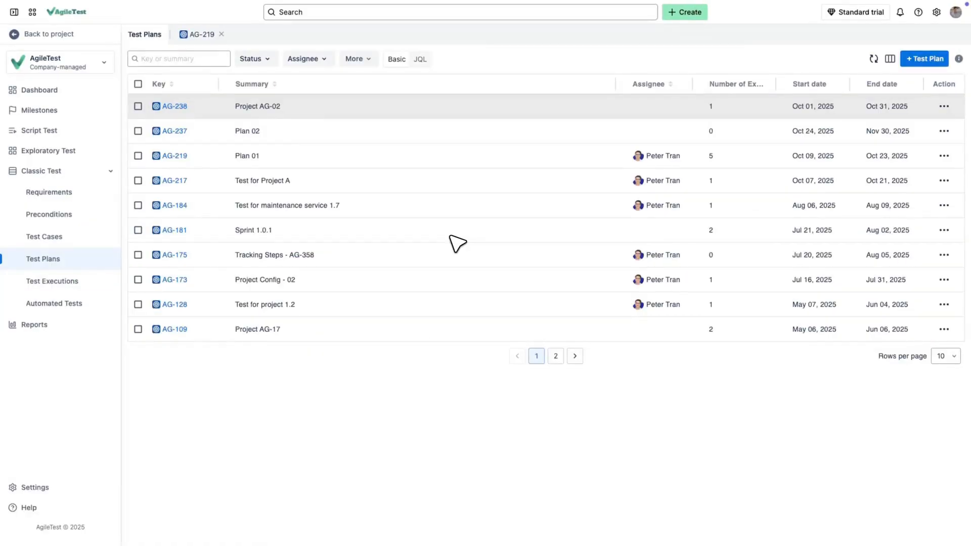
Open the project's Automated Test settings for review
{"action": "left_click", "coordinate": [48, 487]}
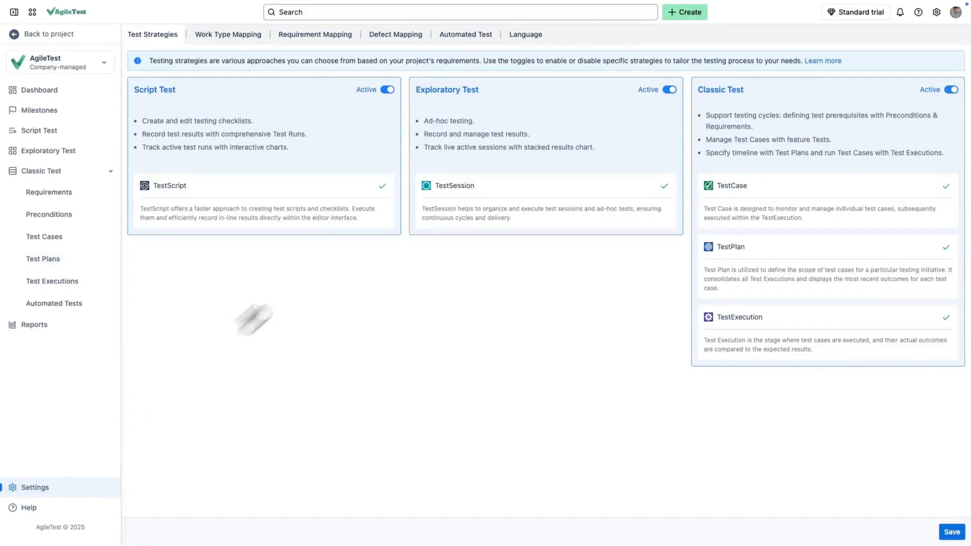
{"action": "left_click", "coordinate": [461, 33]}
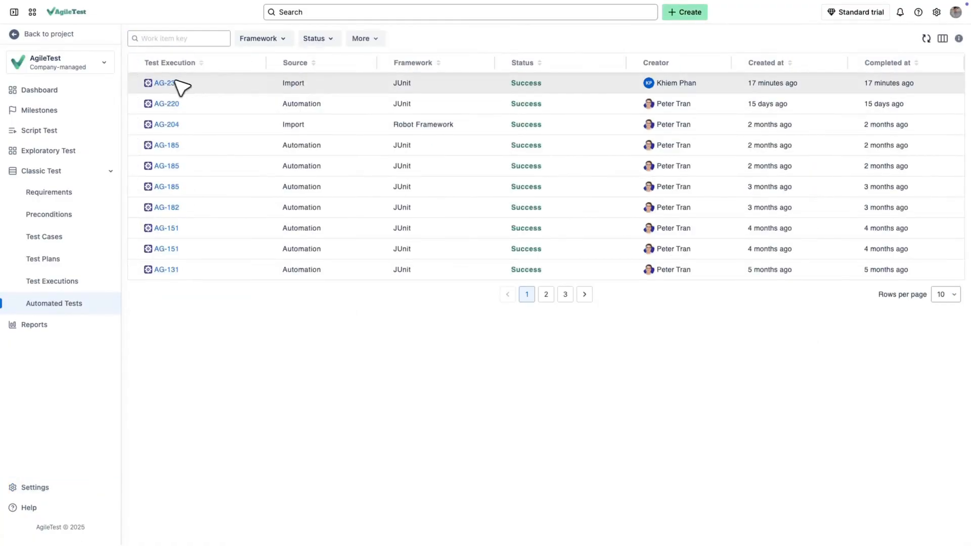
Open the most recently imported JUnit execution from the automated tests list and run a remote trigger on it manually
{"action": "left_click", "coordinate": [170, 82]}
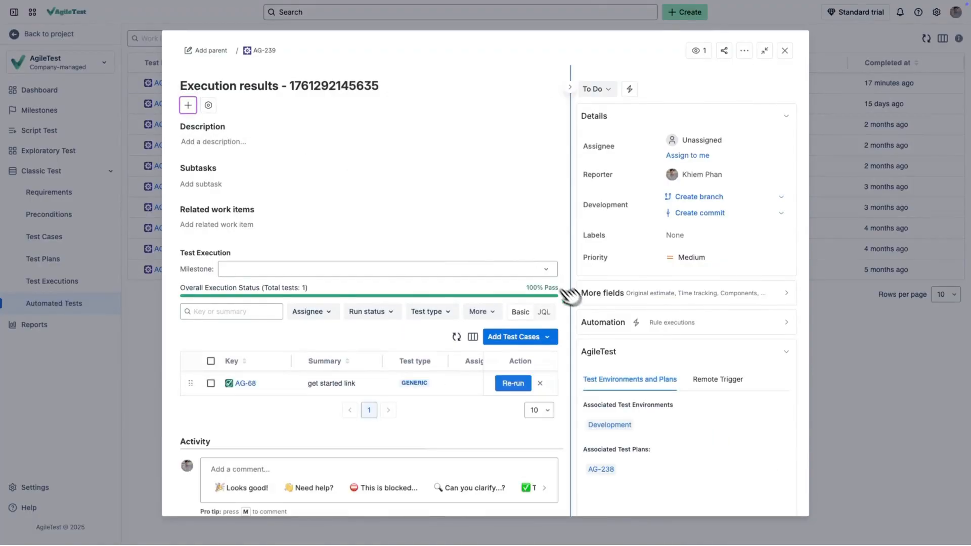
{"action": "left_click", "coordinate": [718, 379]}
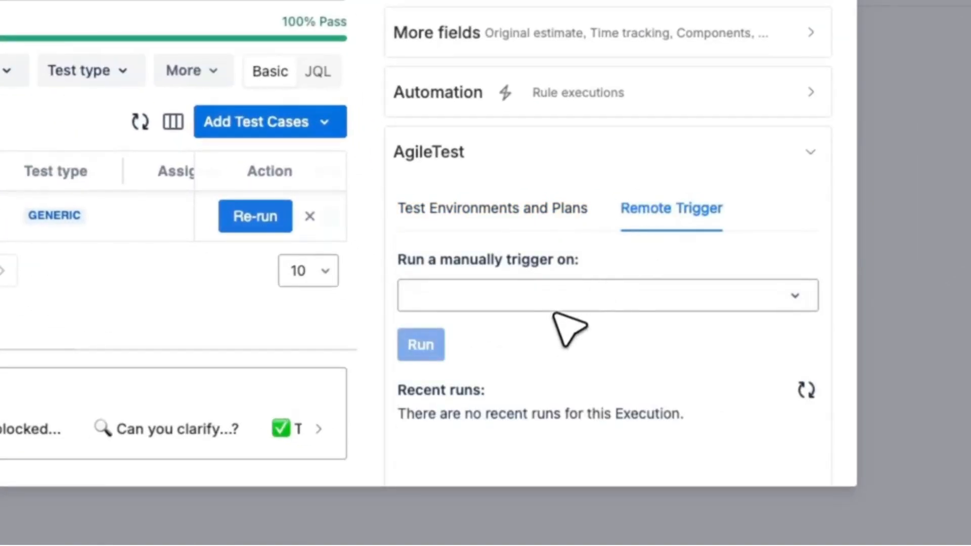
{"action": "left_click", "coordinate": [557, 304]}
{"action": "left_click", "coordinate": [520, 369]}
{"action": "left_click", "coordinate": [425, 340]}
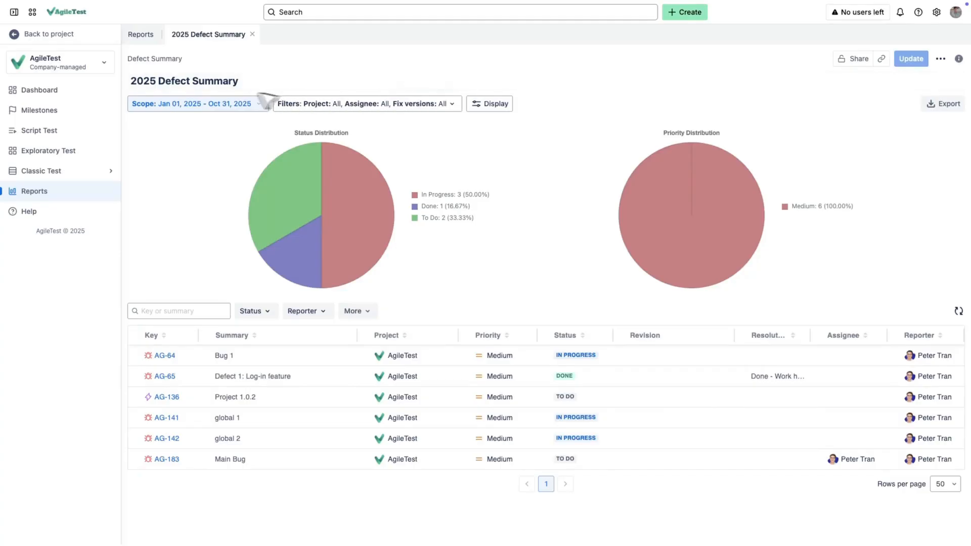
Edit the project dashboard and add the Test Execution Summary widget directly below the Test Management Overview
{"action": "left_click", "coordinate": [83, 88]}
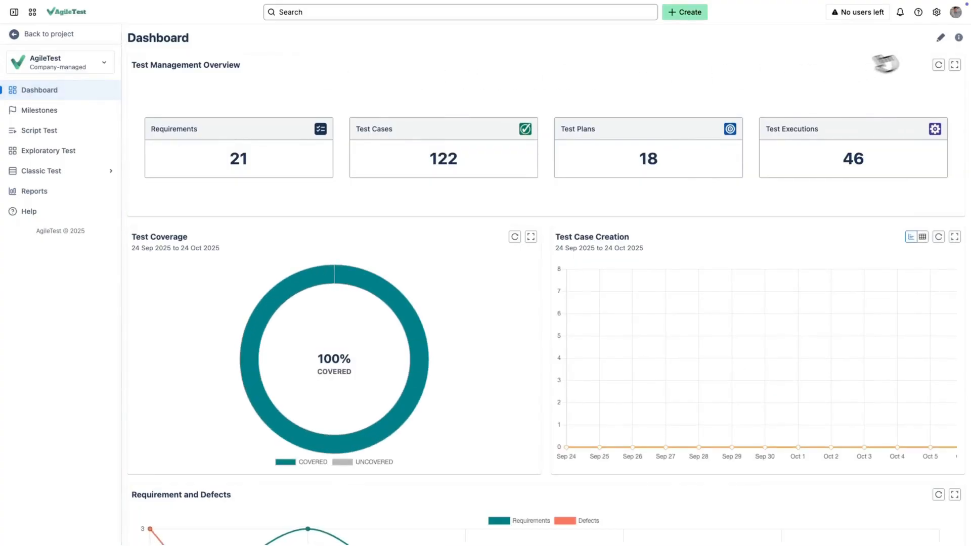
{"action": "left_click", "coordinate": [941, 37]}
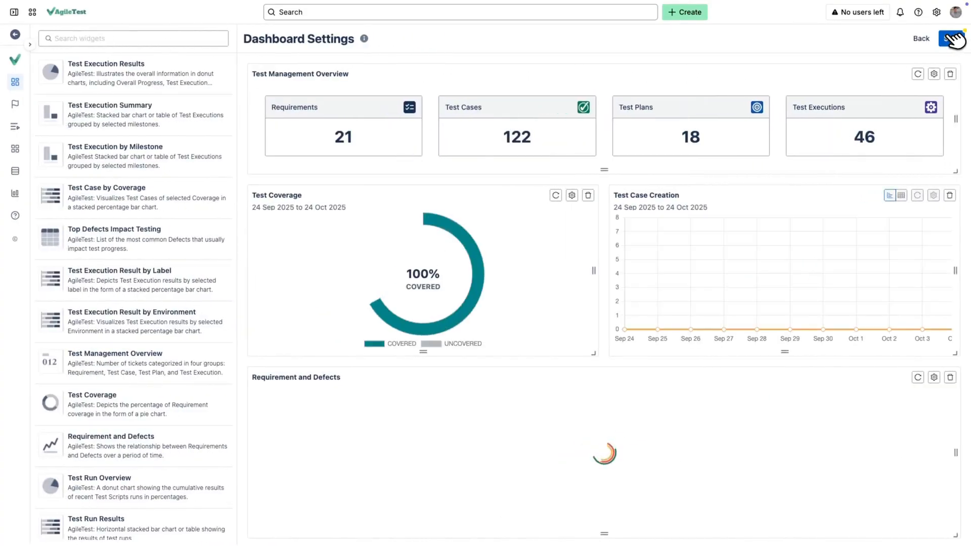
{"action": "left_click_drag", "start_coordinate": [126, 116], "coordinate": [600, 445]}
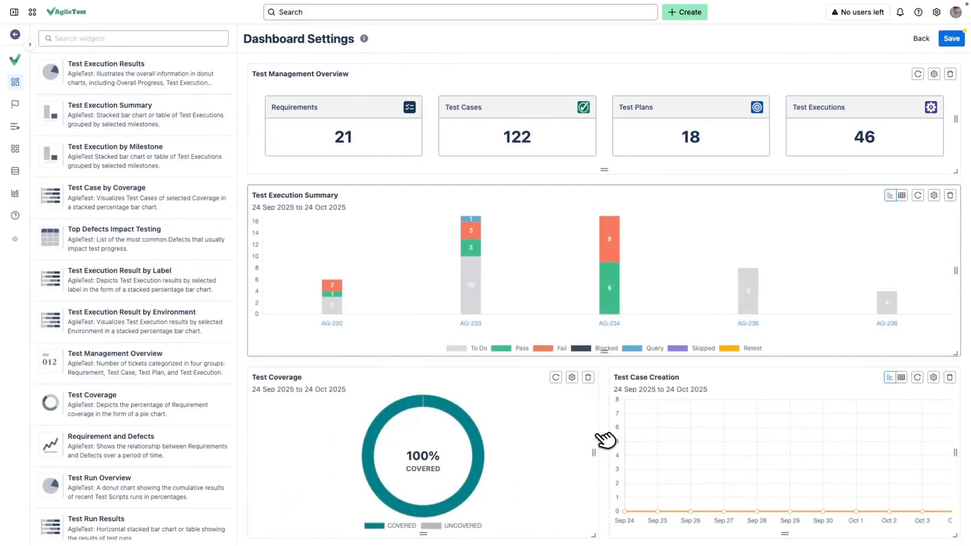